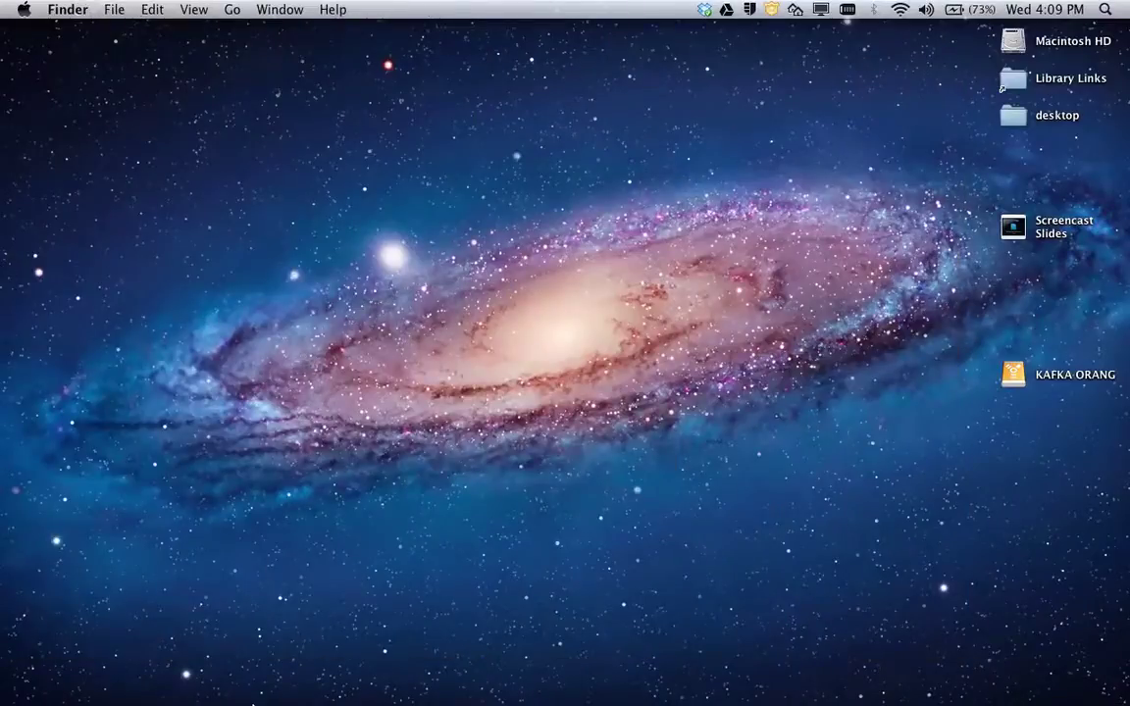
Open a Finder window and browse Music > iTunes to list its 6 items.
left_click(47, 678)
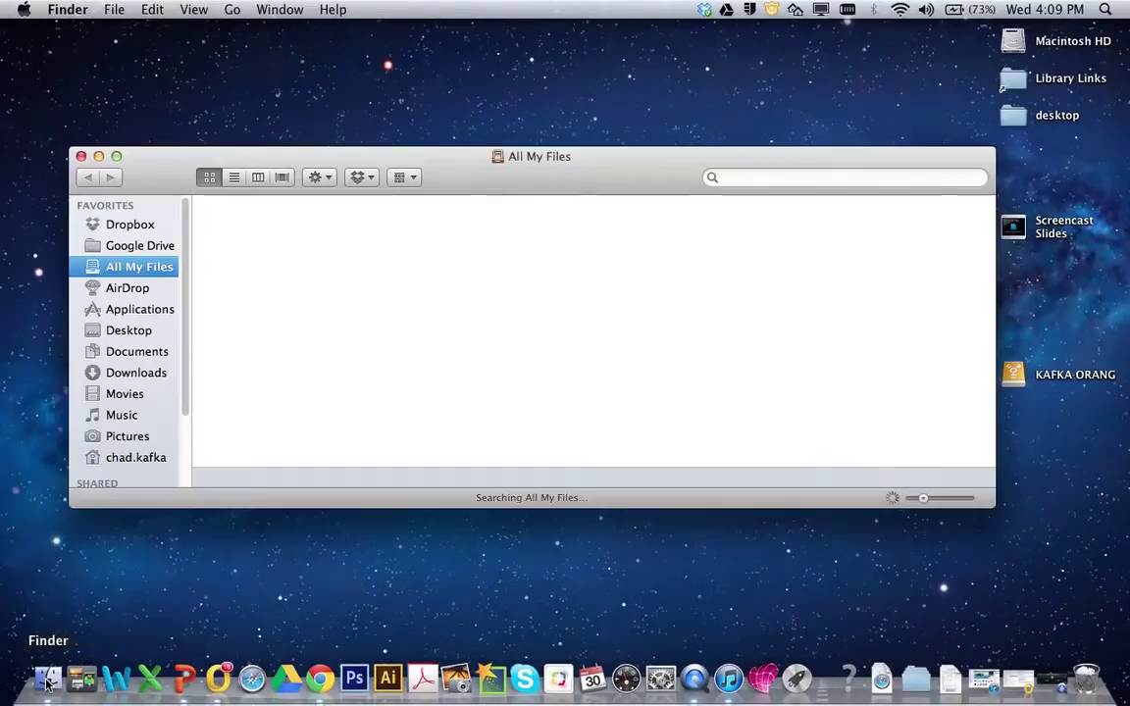
left_click_drag(479, 177, 483, 202)
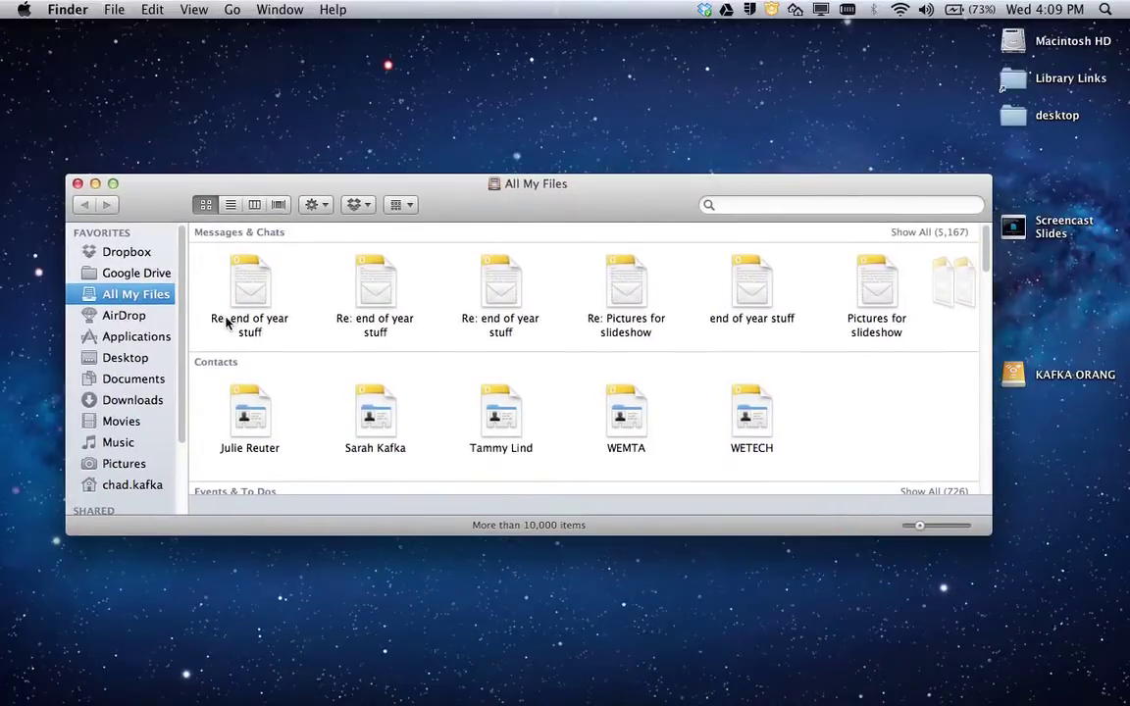
left_click(110, 444)
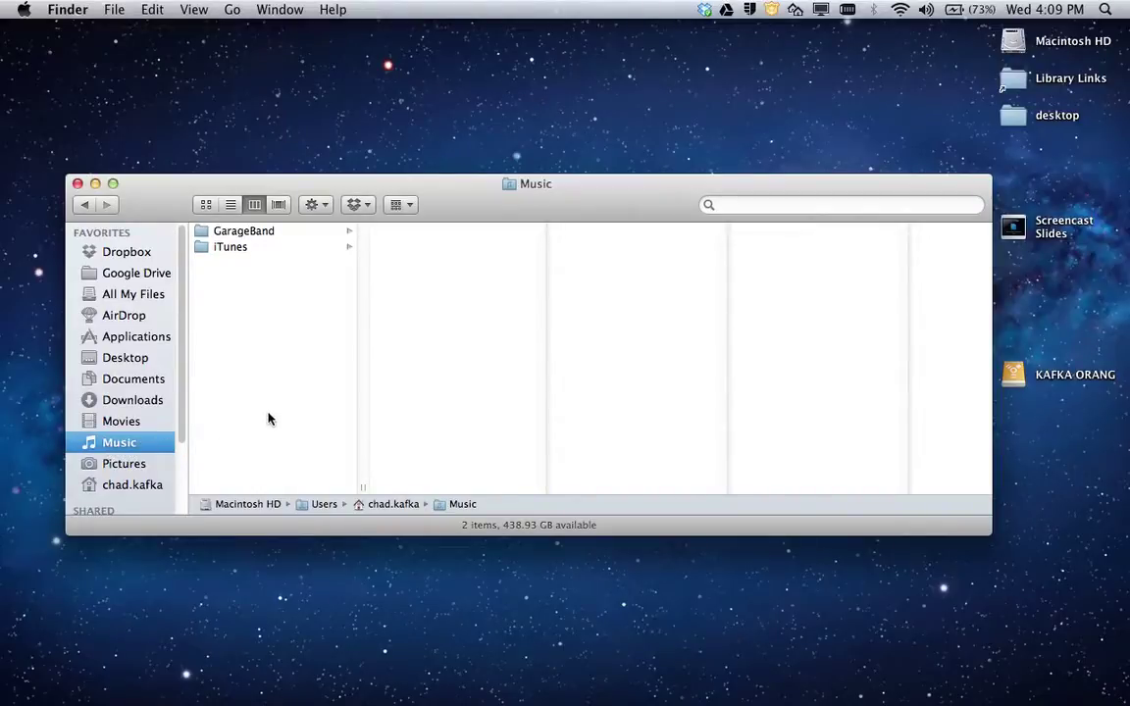
mouse_move(1020, 698)
left_click(224, 252)
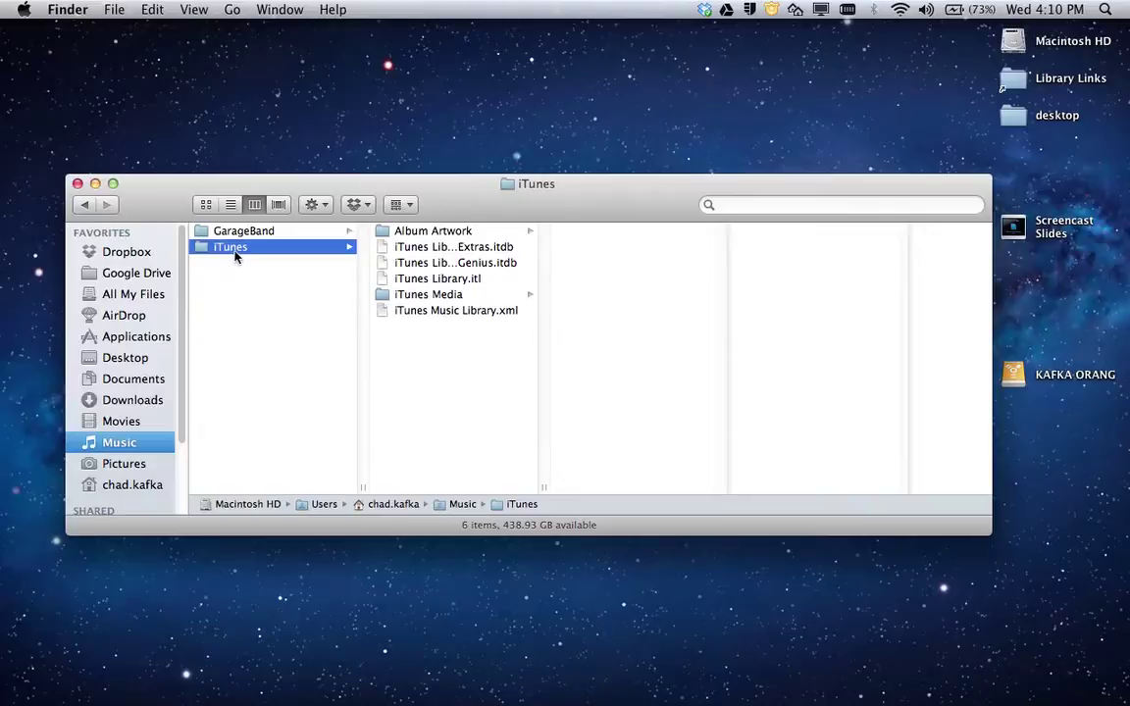
left_click(112, 9)
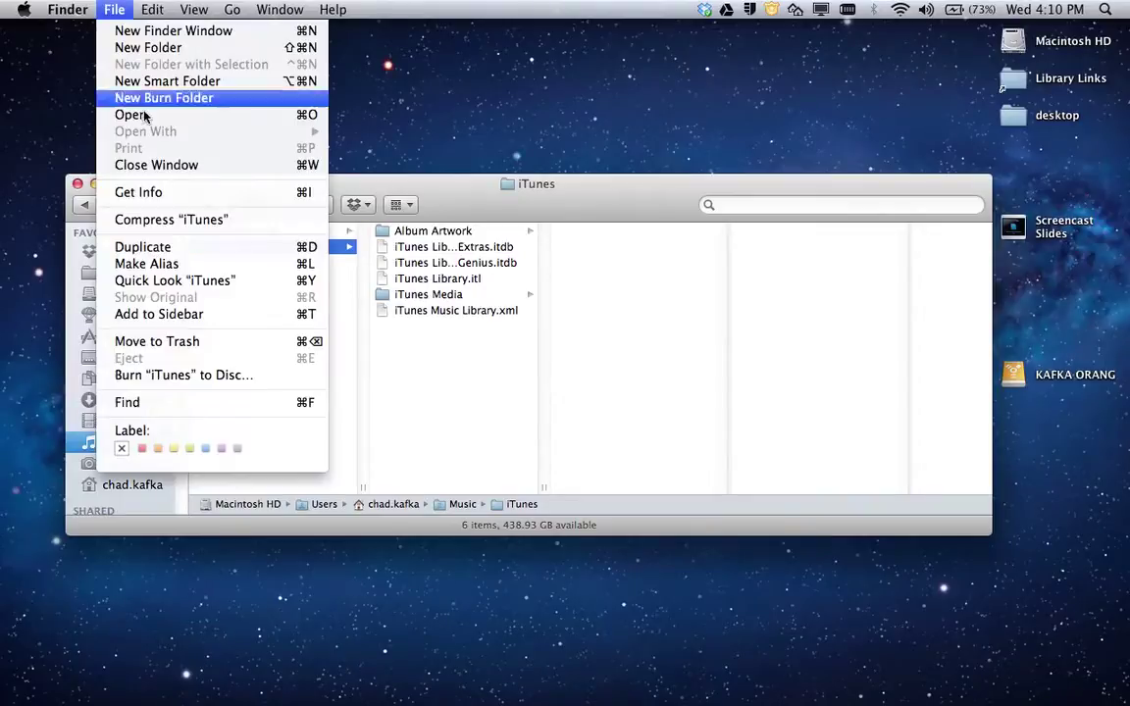
left_click(152, 192)
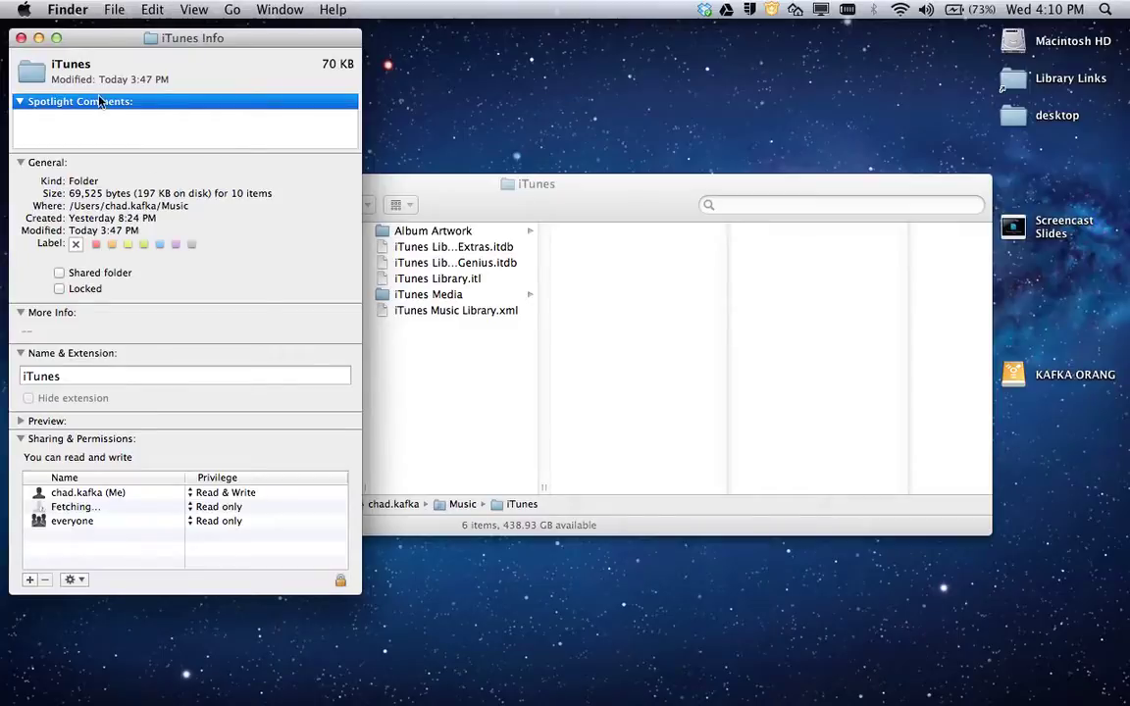
left_click_drag(89, 31, 102, 39)
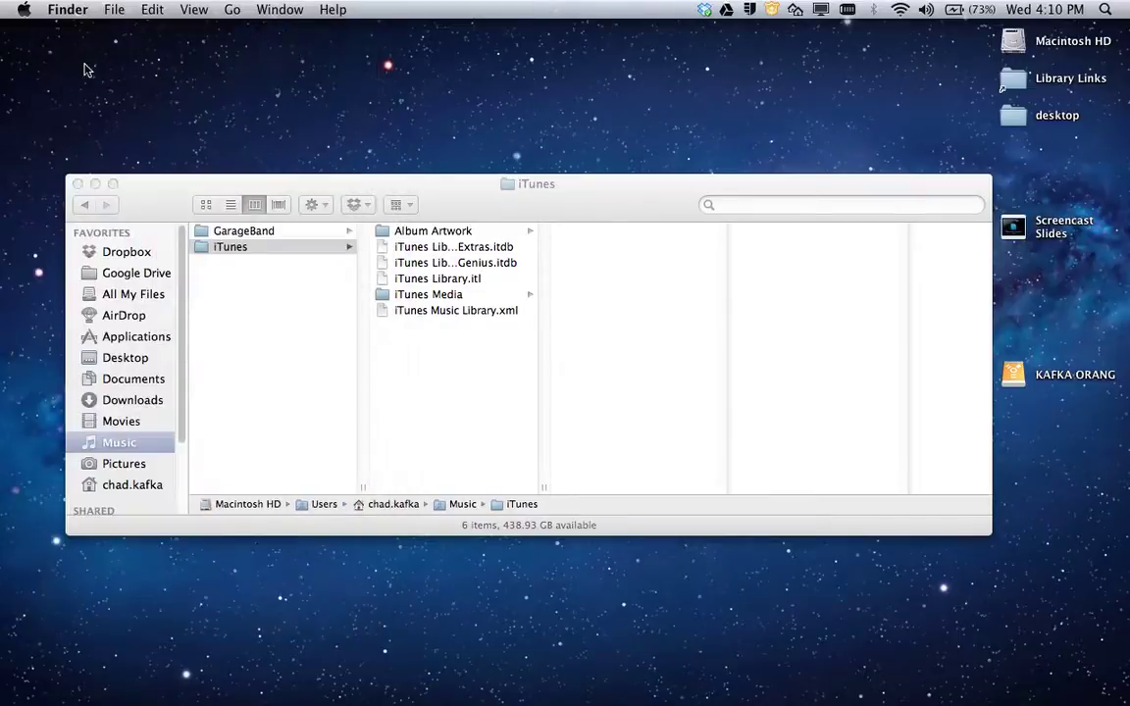
Close the info panel and copy the iTunes folder onto the KAFKA ORANG drive.
left_click(35, 38)
left_click_drag(480, 205, 454, 201)
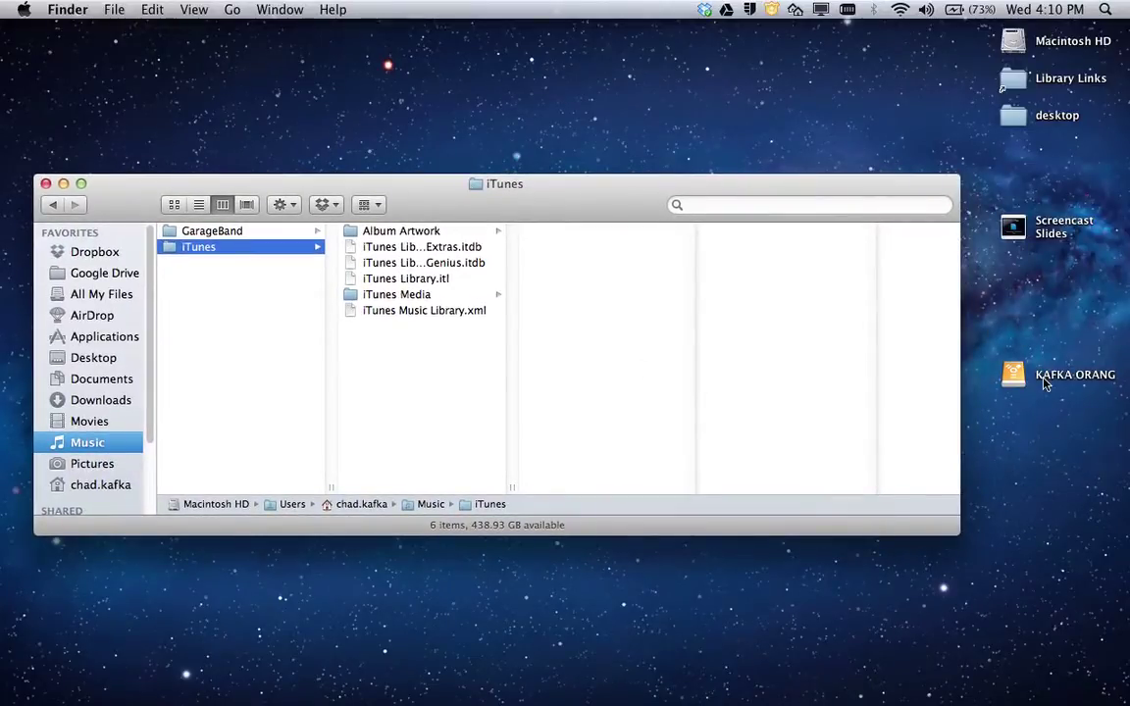
left_click_drag(199, 251, 1014, 374)
Open KAFKA ORANG and view the copied iTunes folder's 6 items.
double_click(1014, 377)
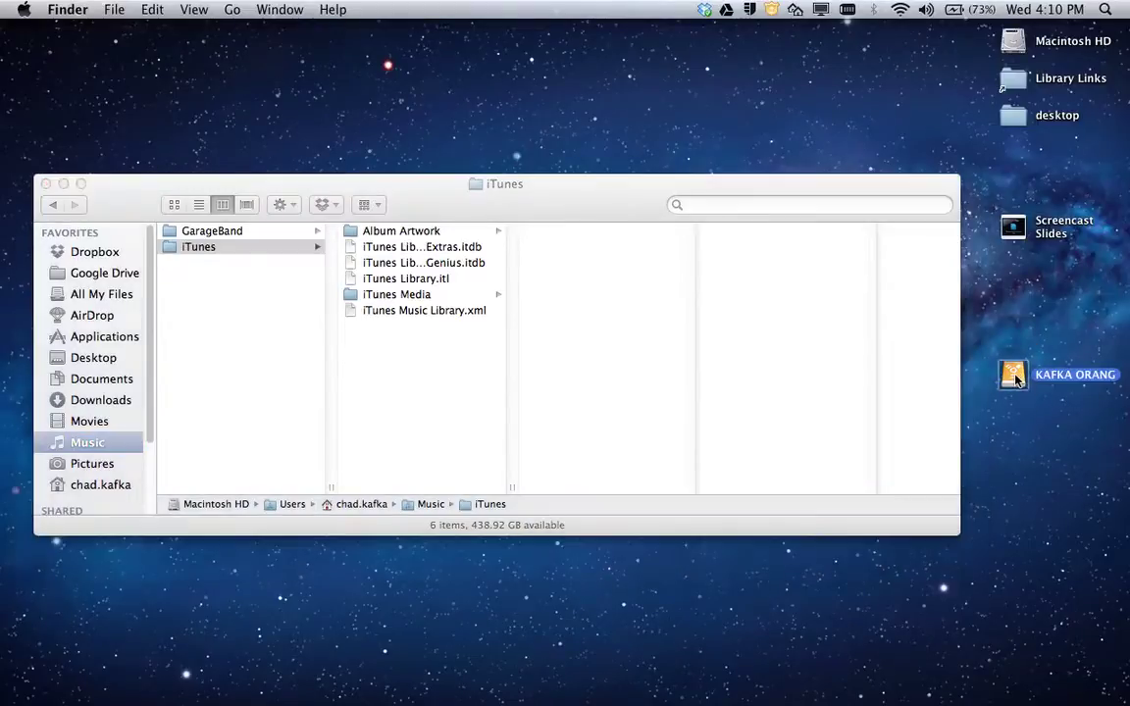
left_click(389, 207)
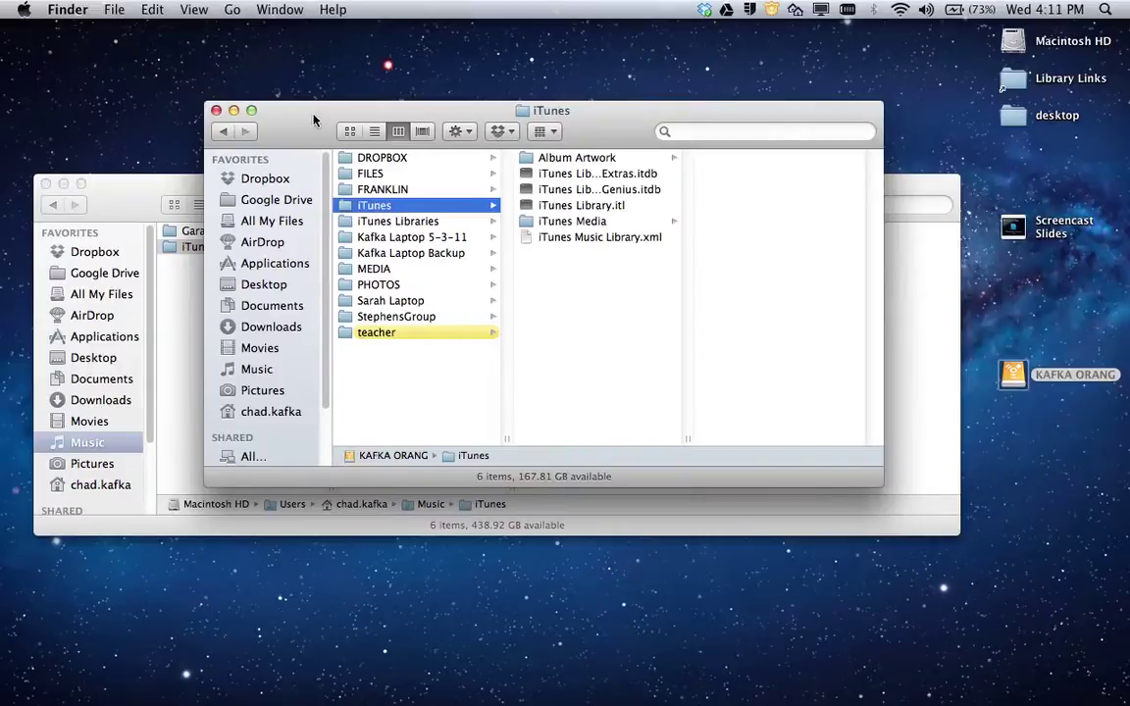
left_click_drag(312, 116, 467, 130)
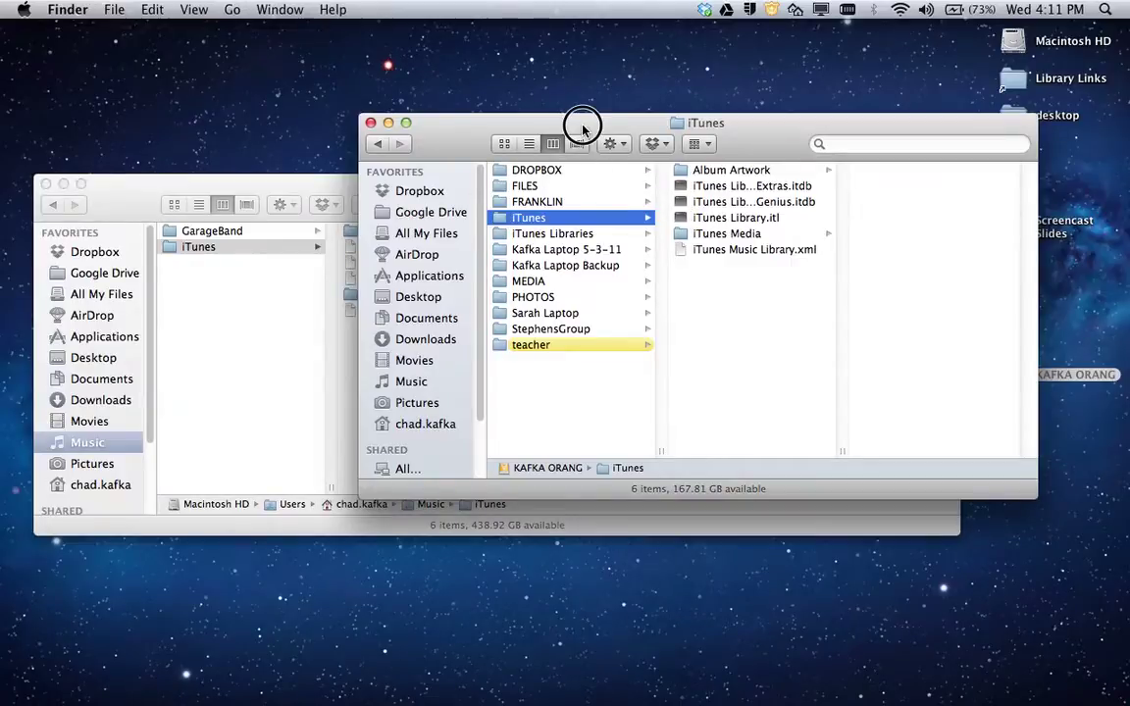
left_click_drag(584, 122, 500, 101)
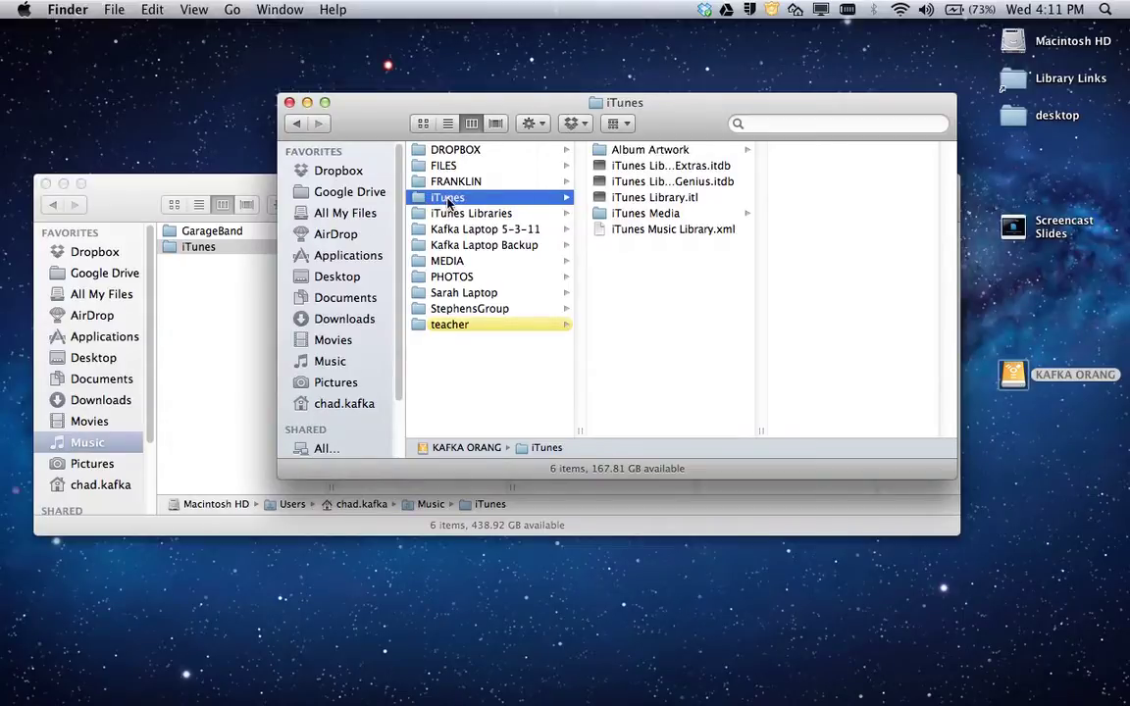
Rename the copied folder to 'Kafka iTunes Library' and close the KAFKA ORANG window.
left_click(449, 199)
type("Kafka iTunes Librar")
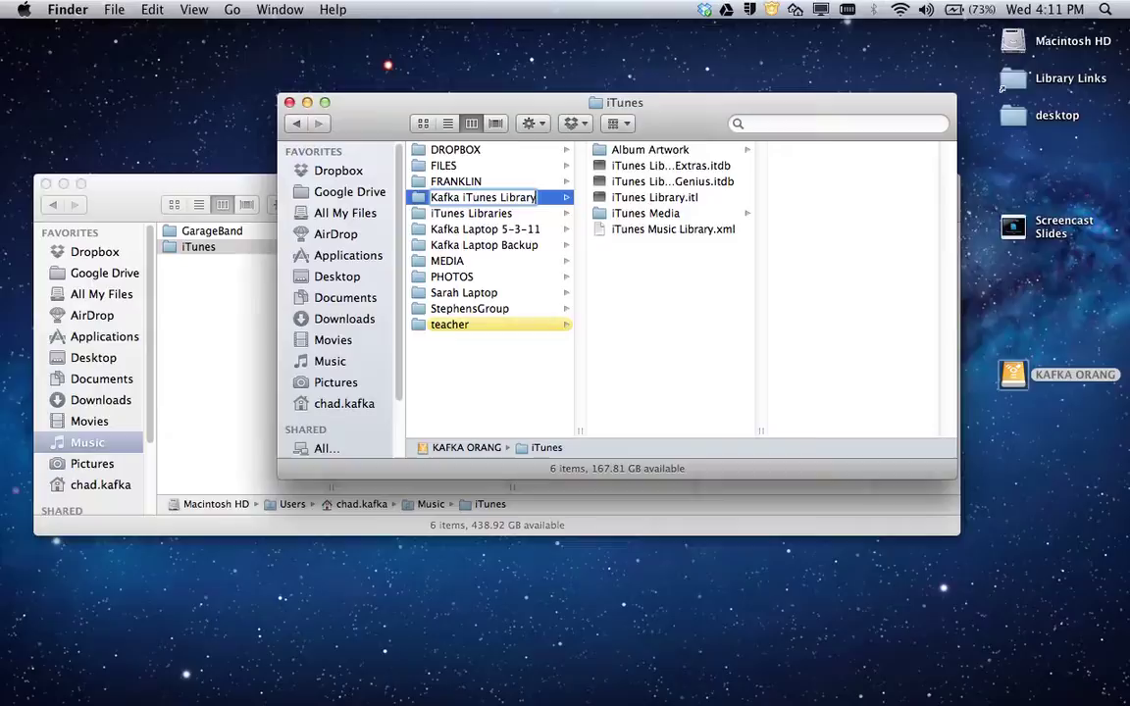
type("y")
key("Return")
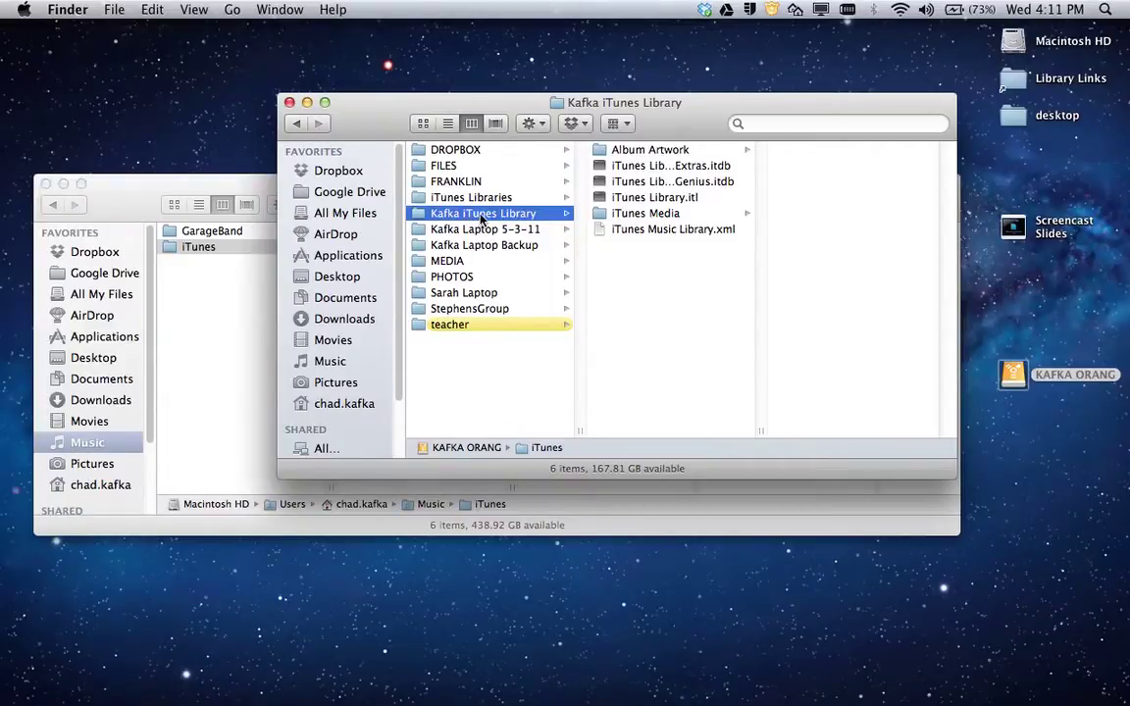
left_click(289, 103)
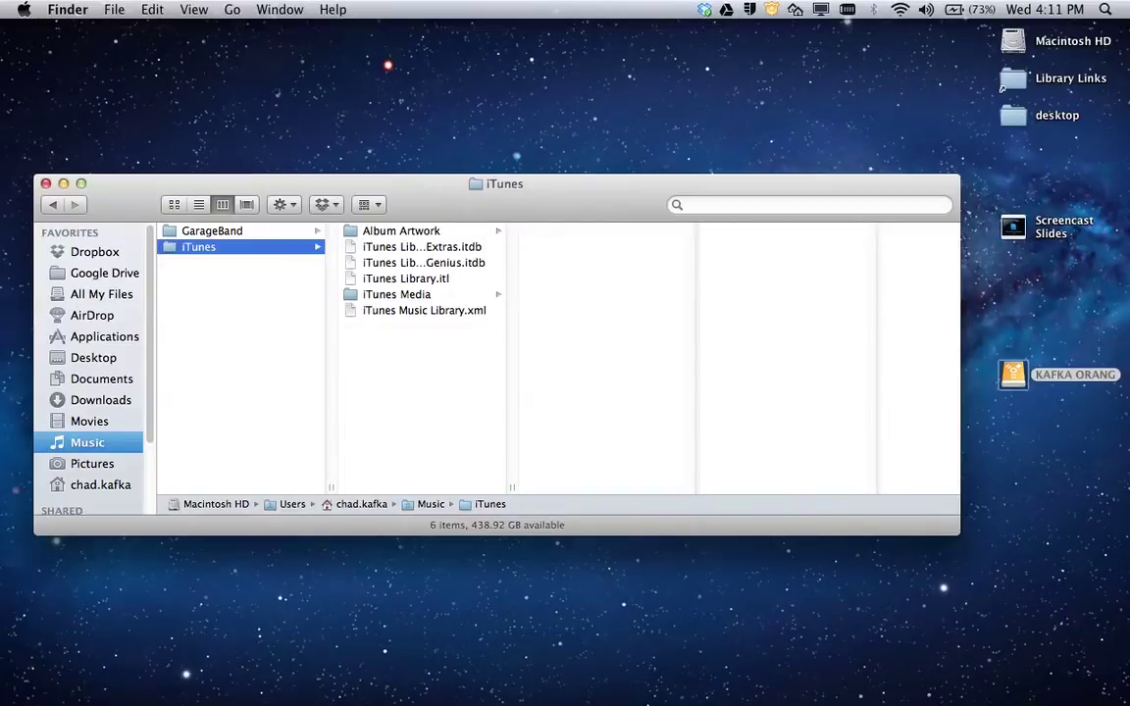
mouse_move(661, 698)
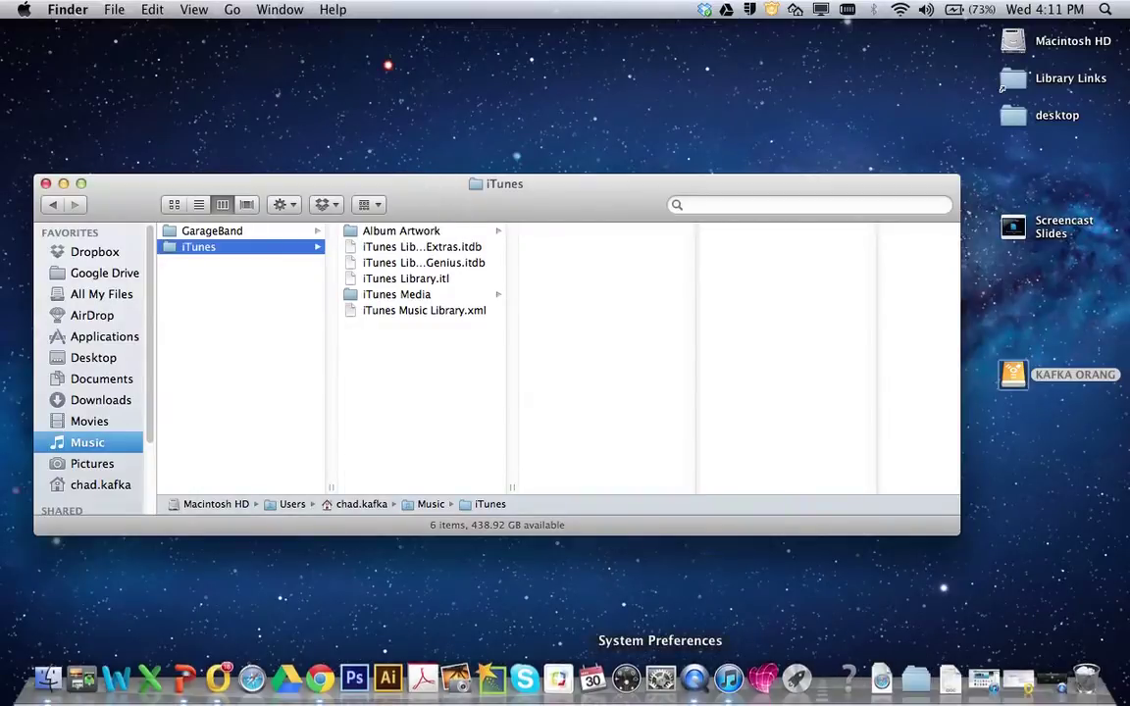
Restore iTunes and sign out of the store account from the account dropdown.
left_click(984, 679)
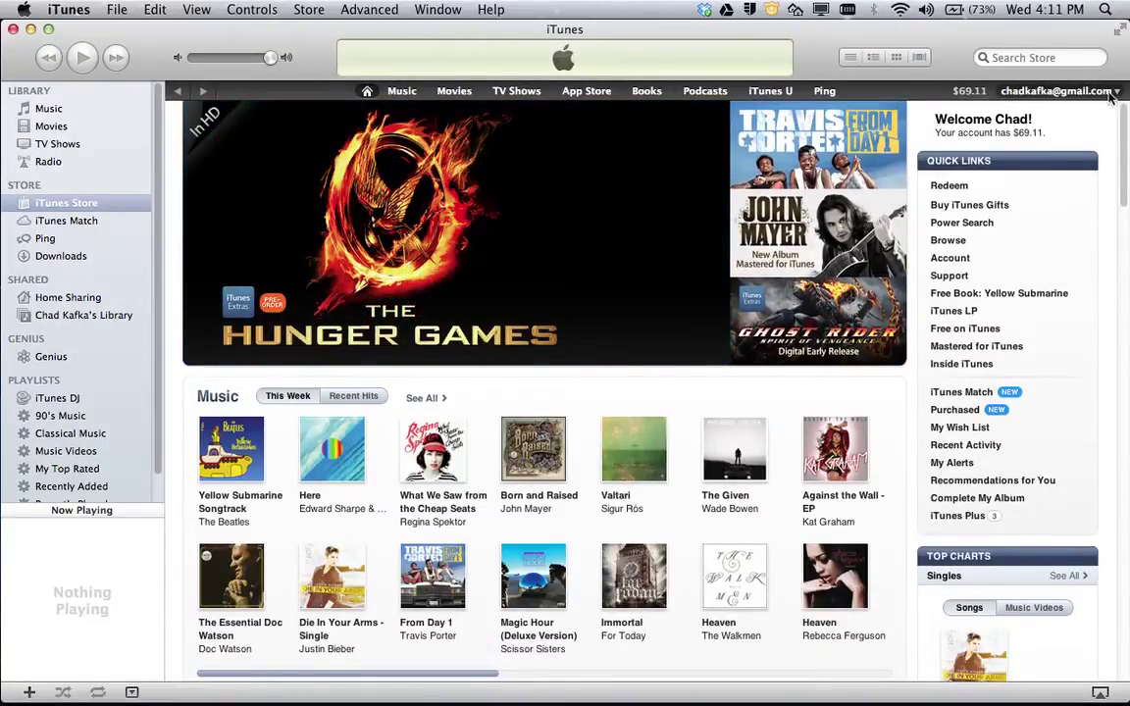
left_click(1043, 93)
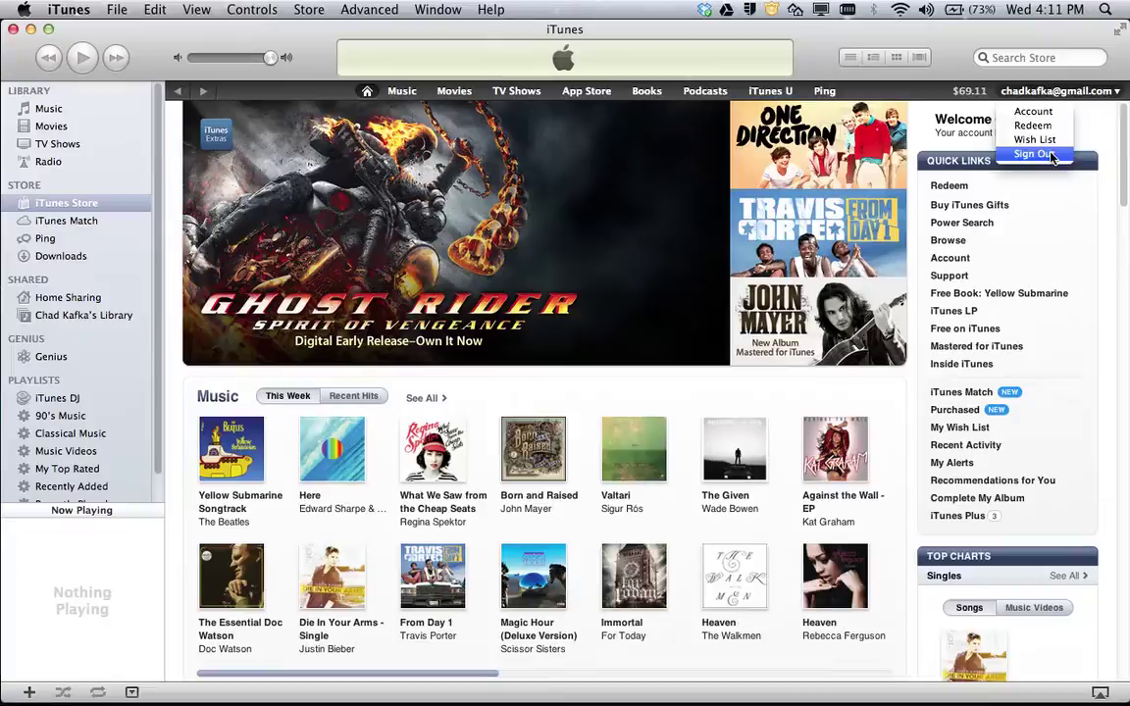
left_click(1047, 154)
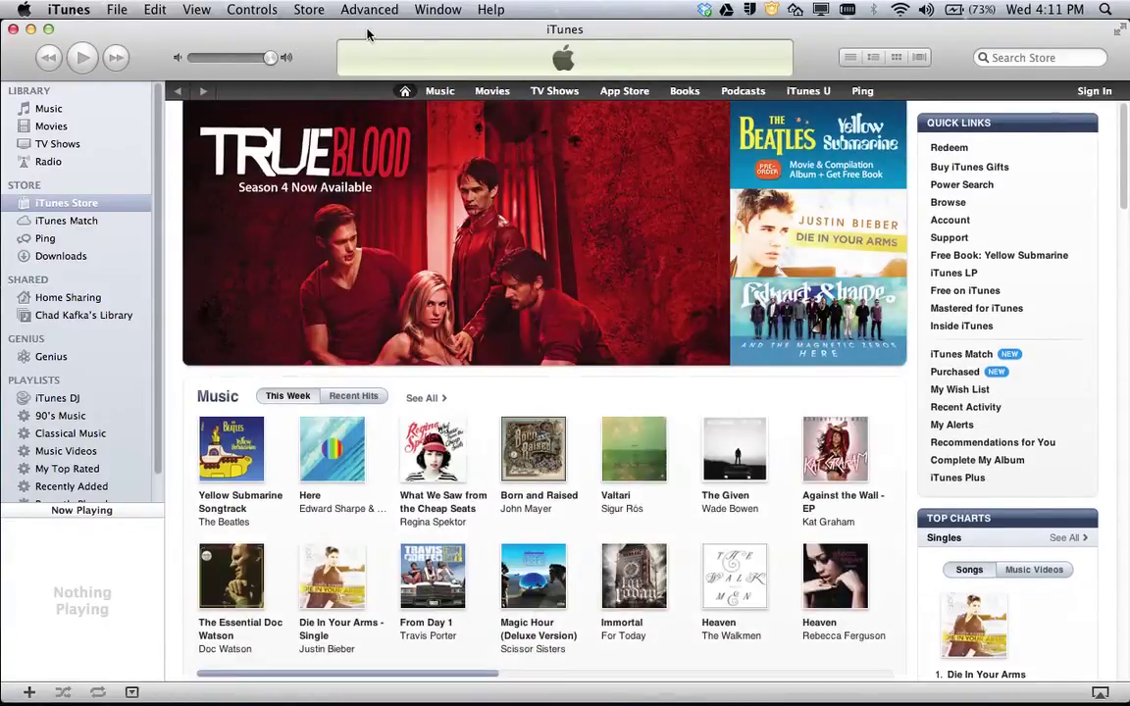
left_click_drag(367, 34, 366, 32)
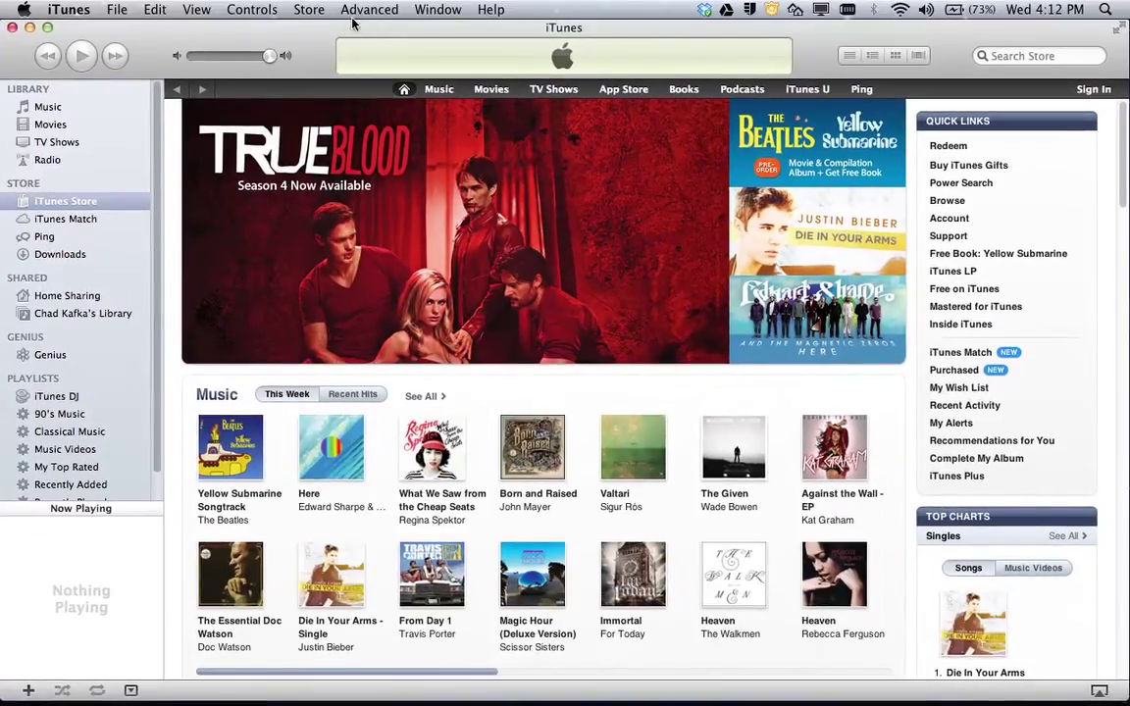
left_click(348, 10)
mouse_move(319, 14)
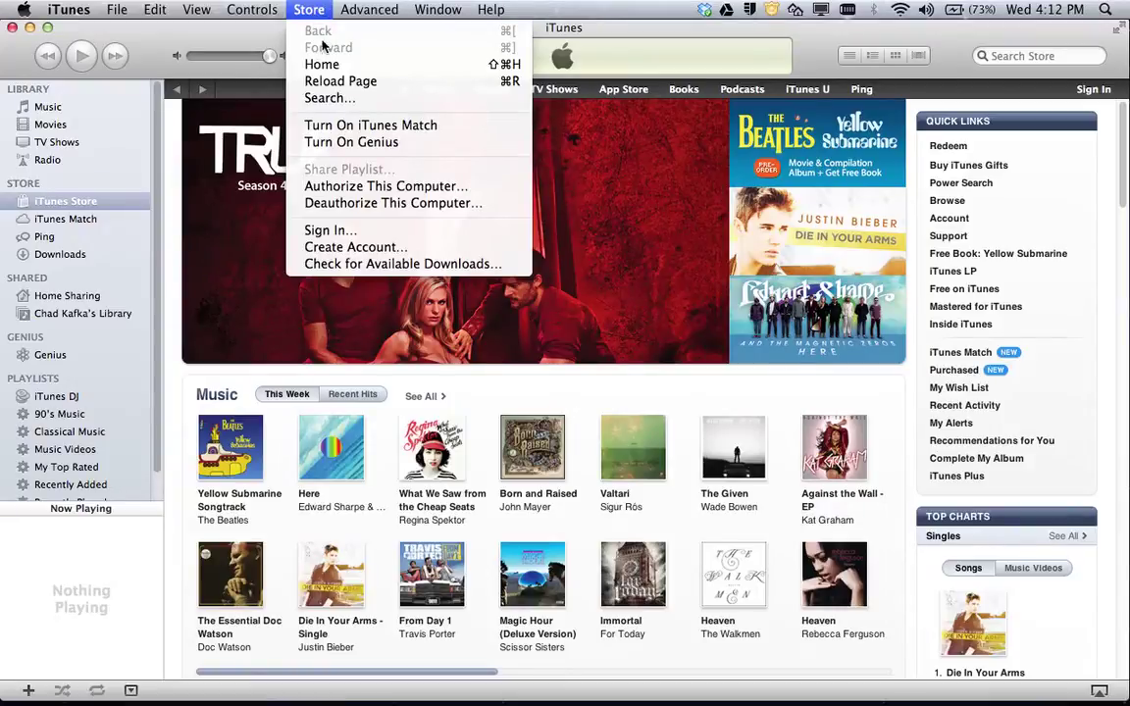
Start Deauthorize This Computer, enter the Apple ID, then cancel before the password.
left_click(341, 206)
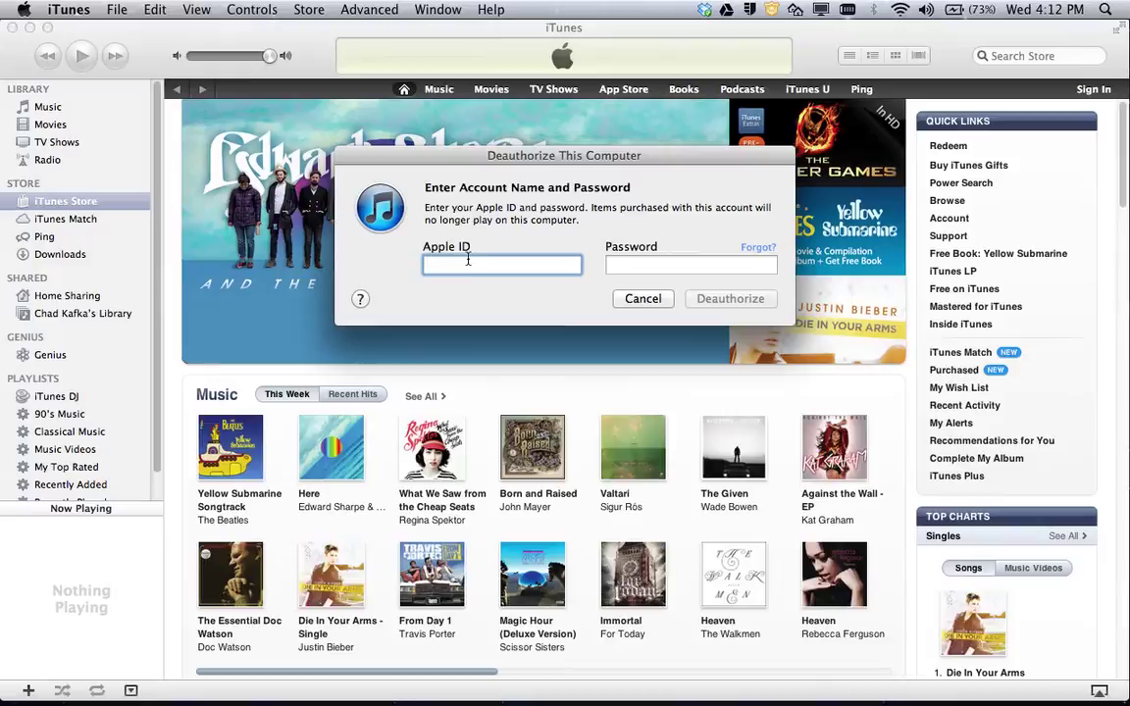
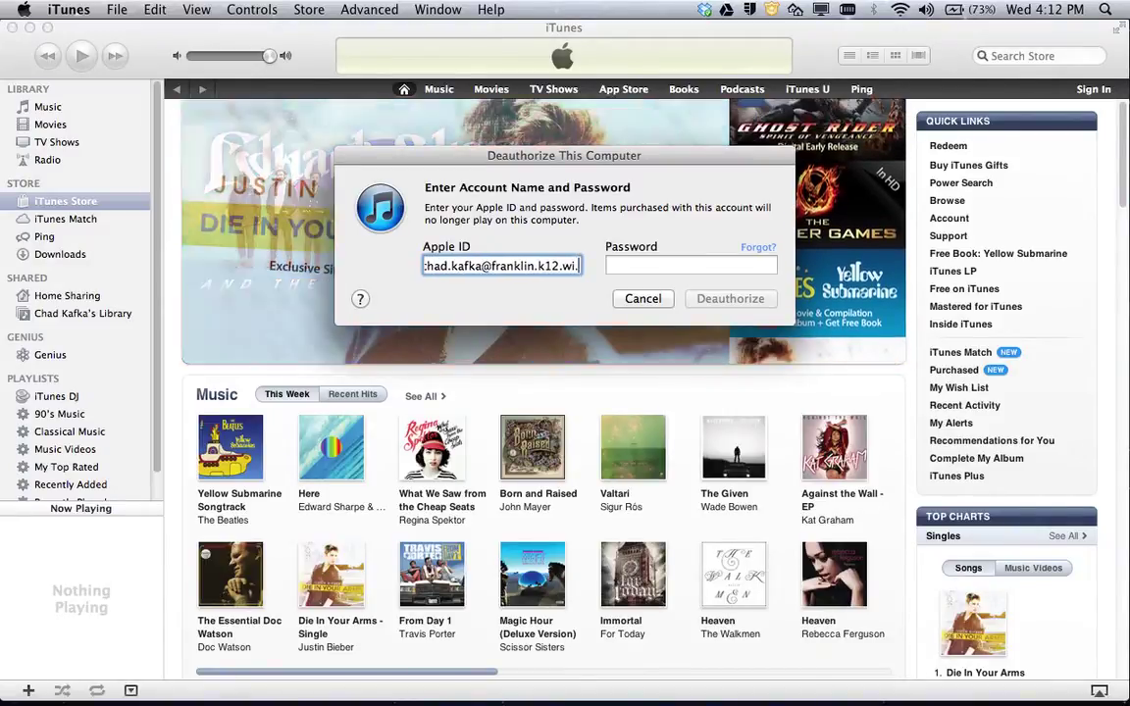
key("Tab")
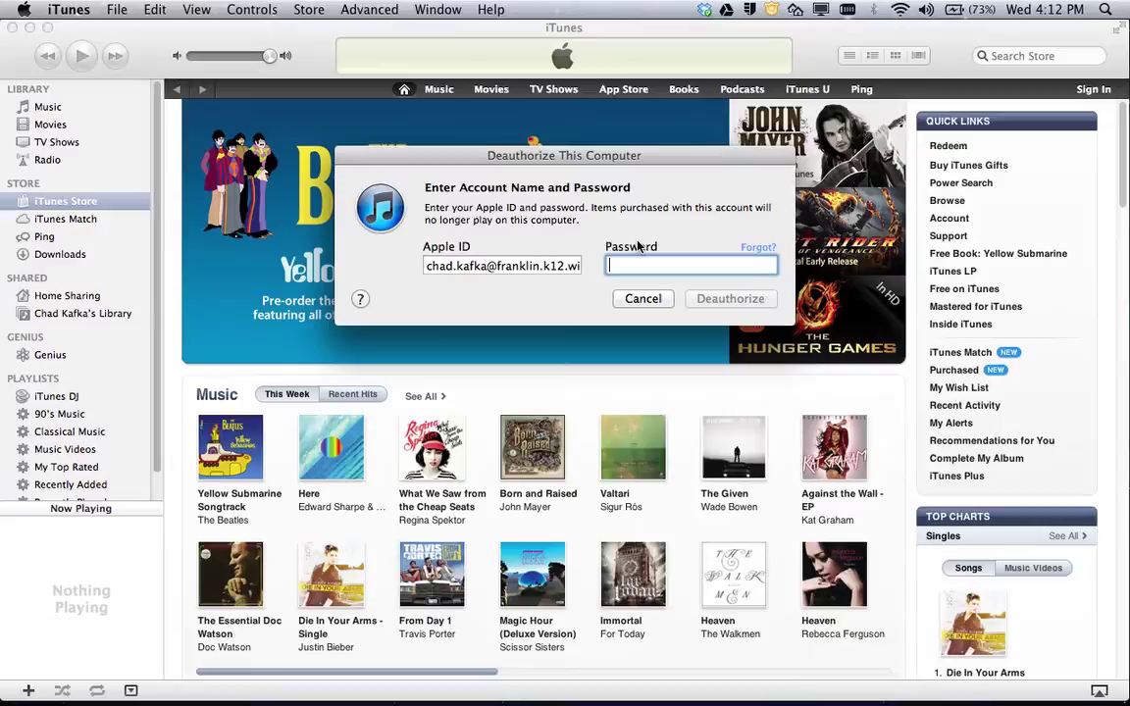
left_click(643, 299)
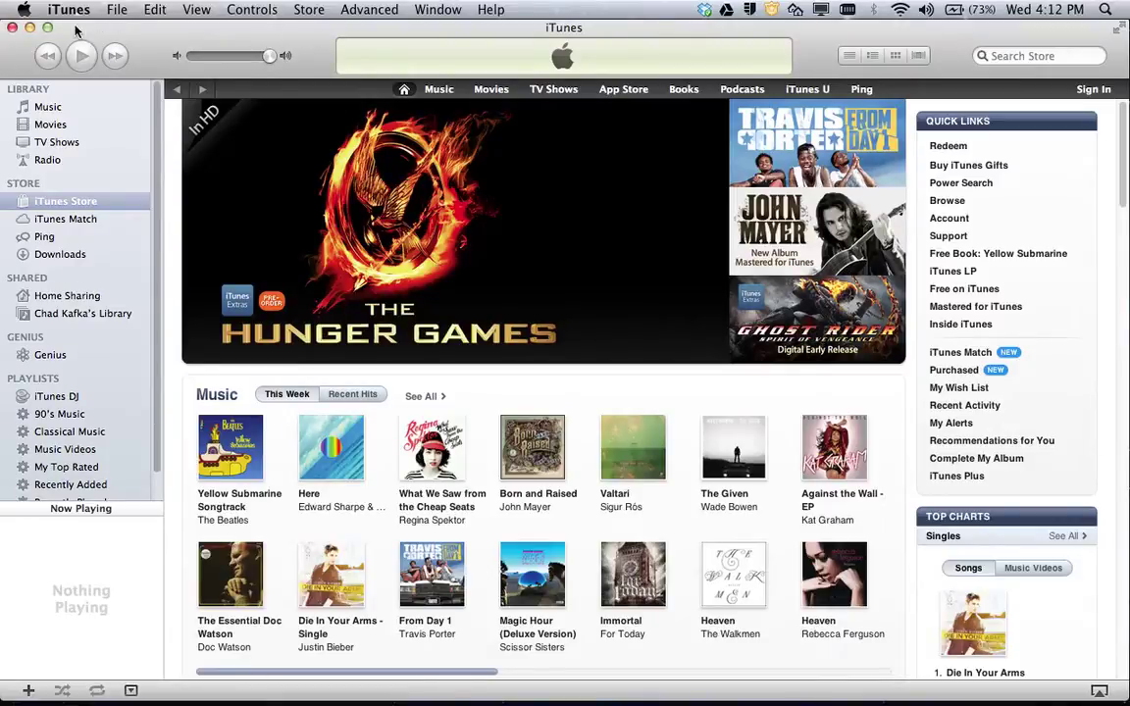
Minimize iTunes and select the 643.1 MB iPhoto Library in Pictures.
left_click(29, 28)
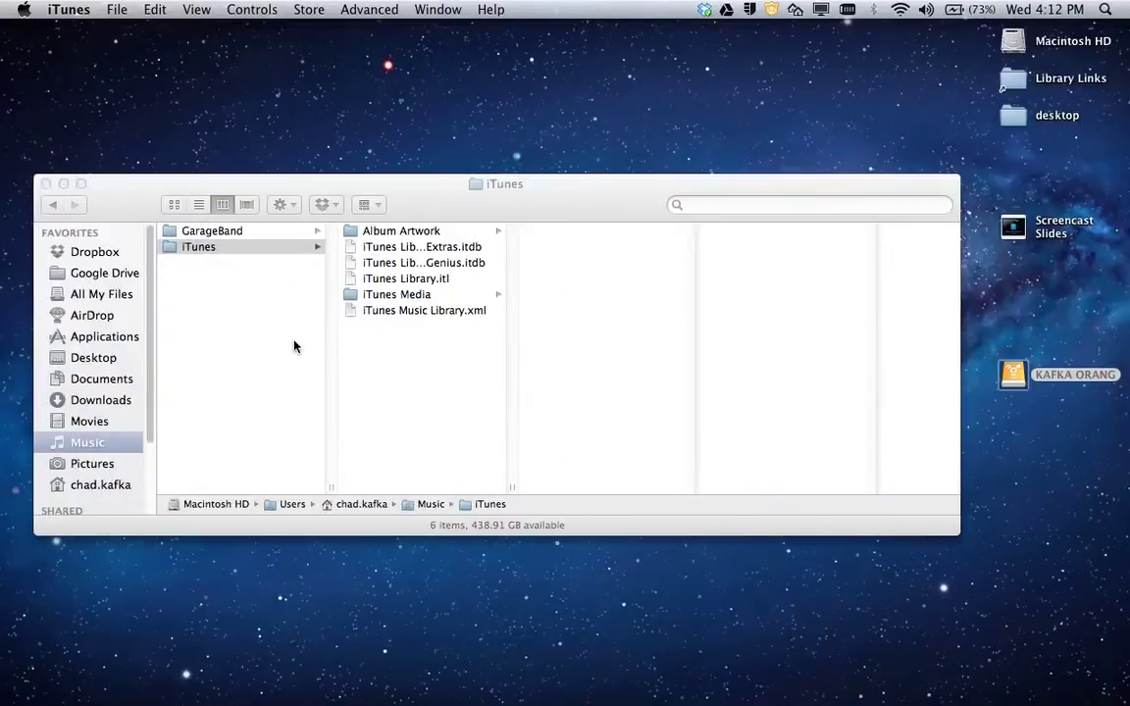
left_click(90, 465)
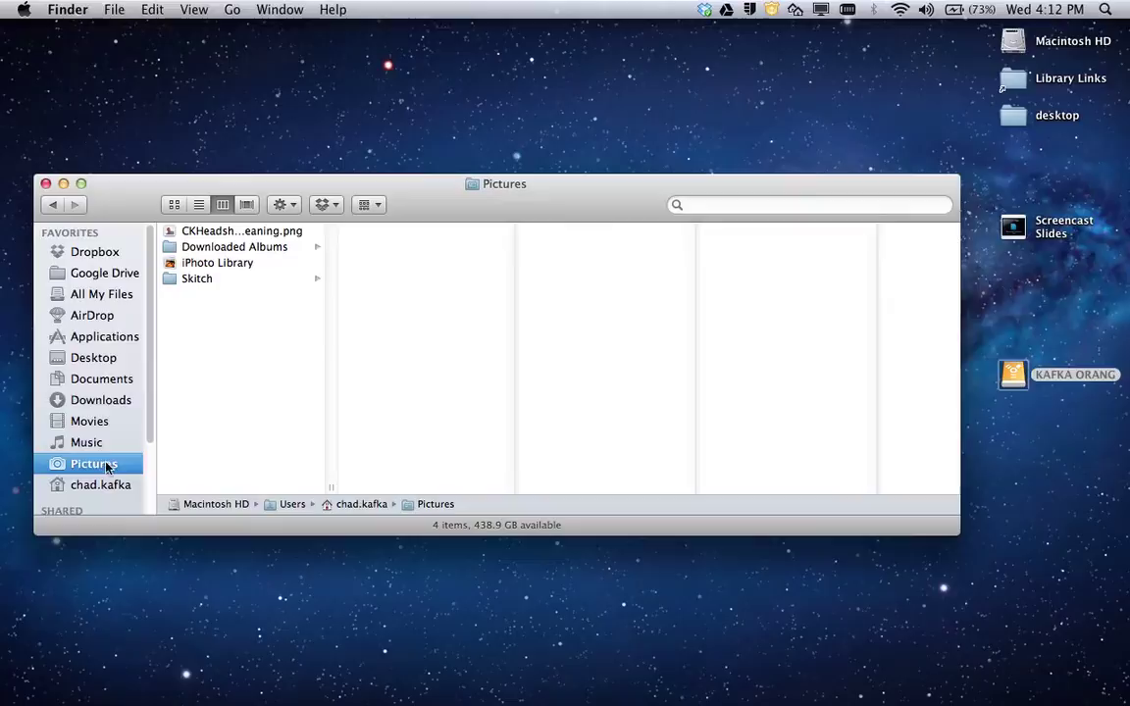
left_click(205, 264)
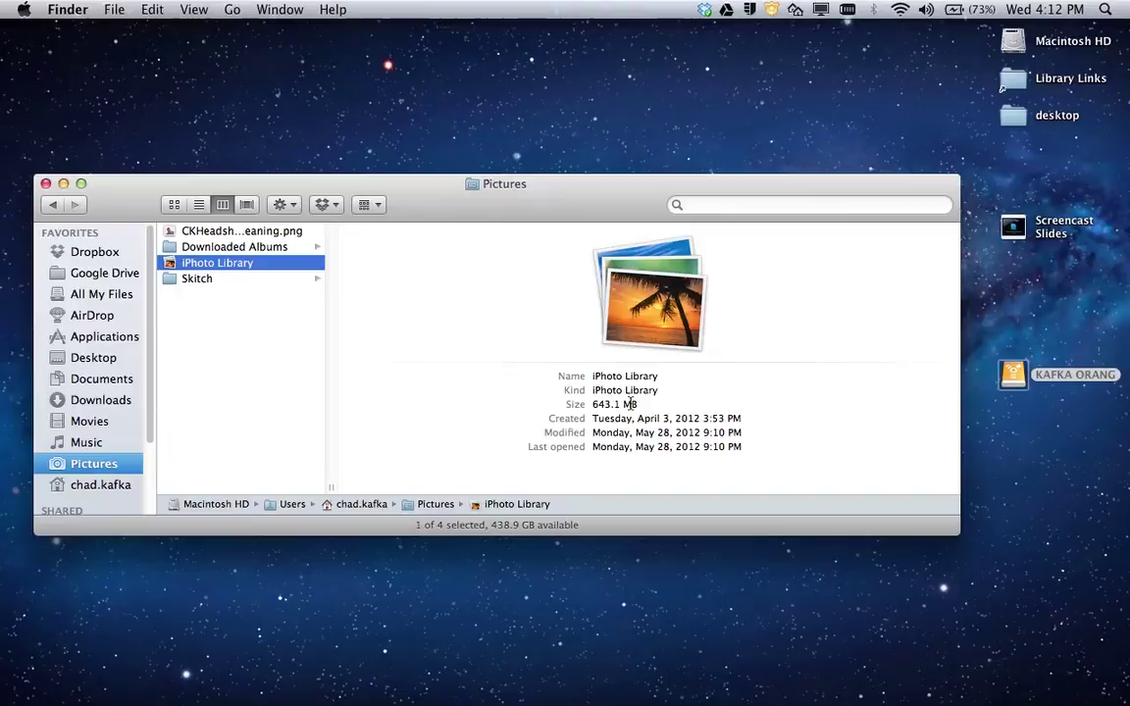
left_click(114, 9)
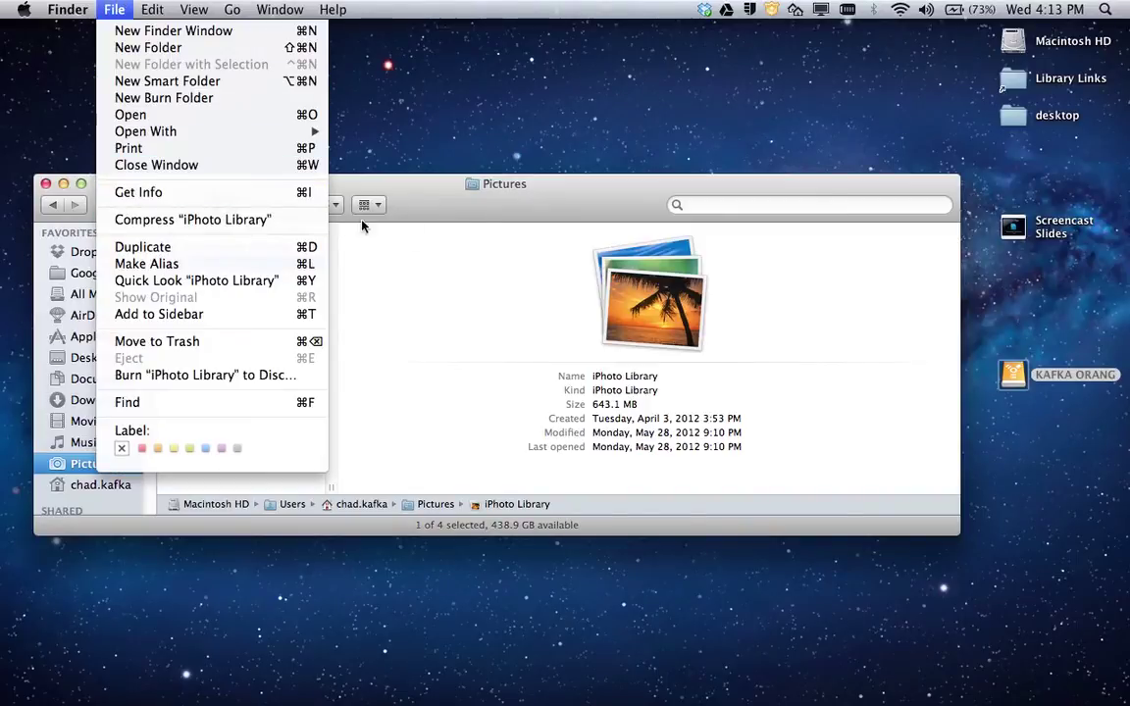
Start copying the iPhoto Library onto KAFKA ORANG, then stop the copy.
left_click(408, 189)
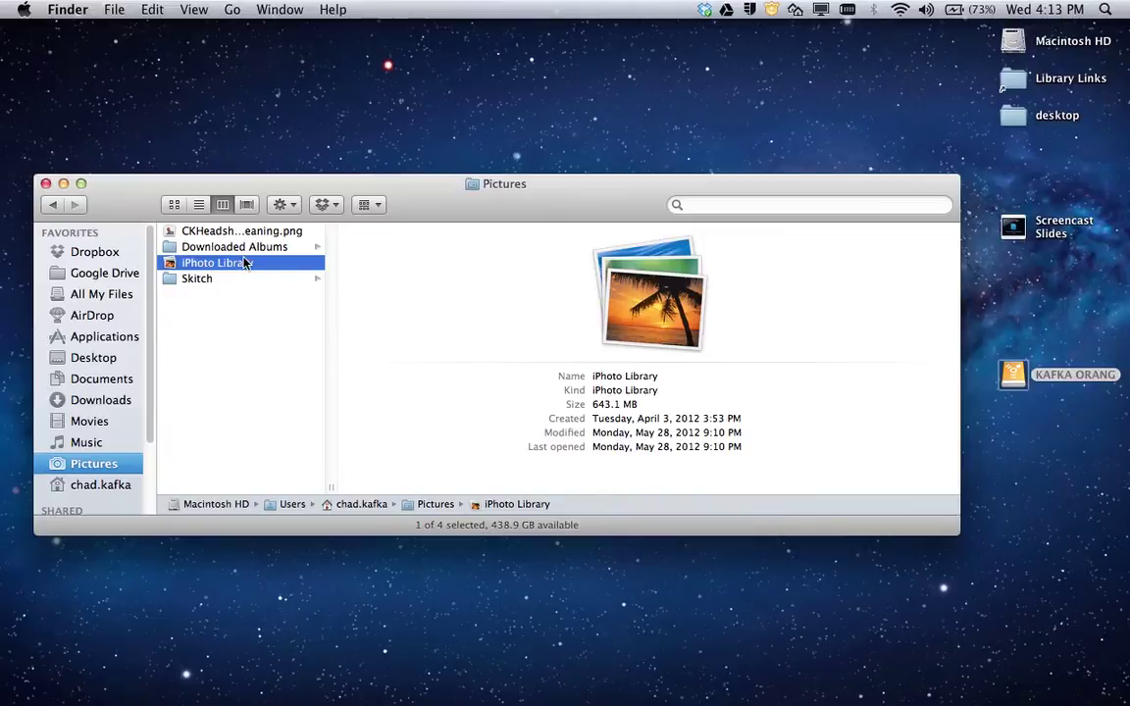
left_click_drag(238, 266, 1011, 378)
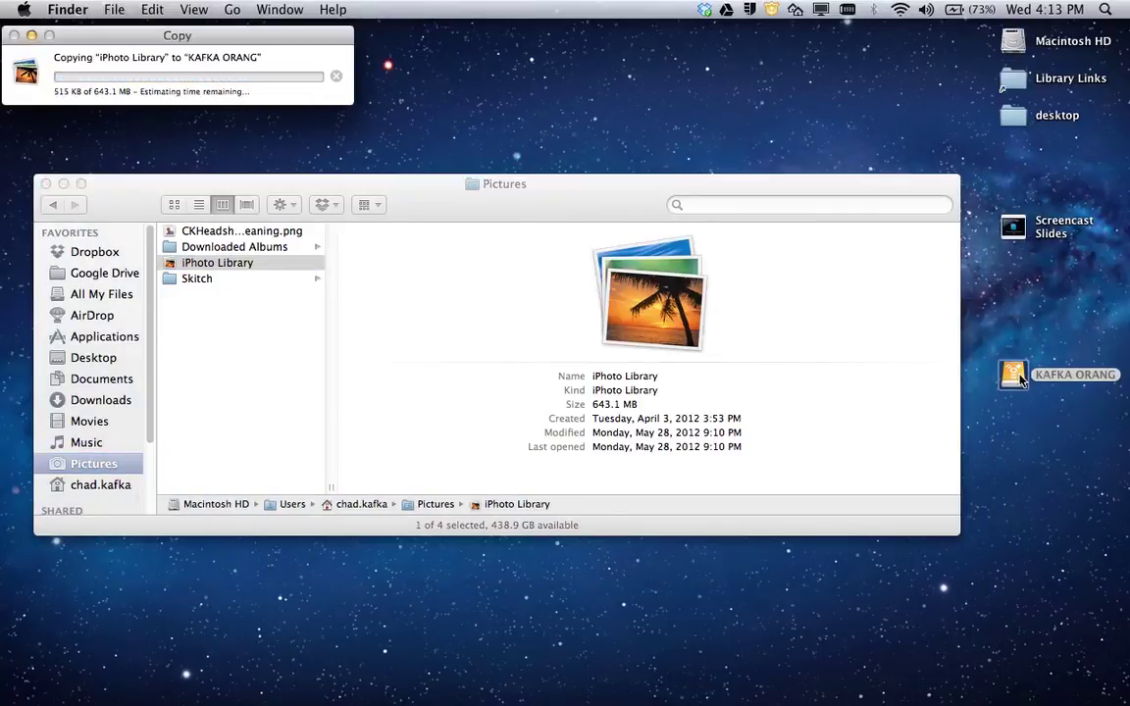
left_click(336, 78)
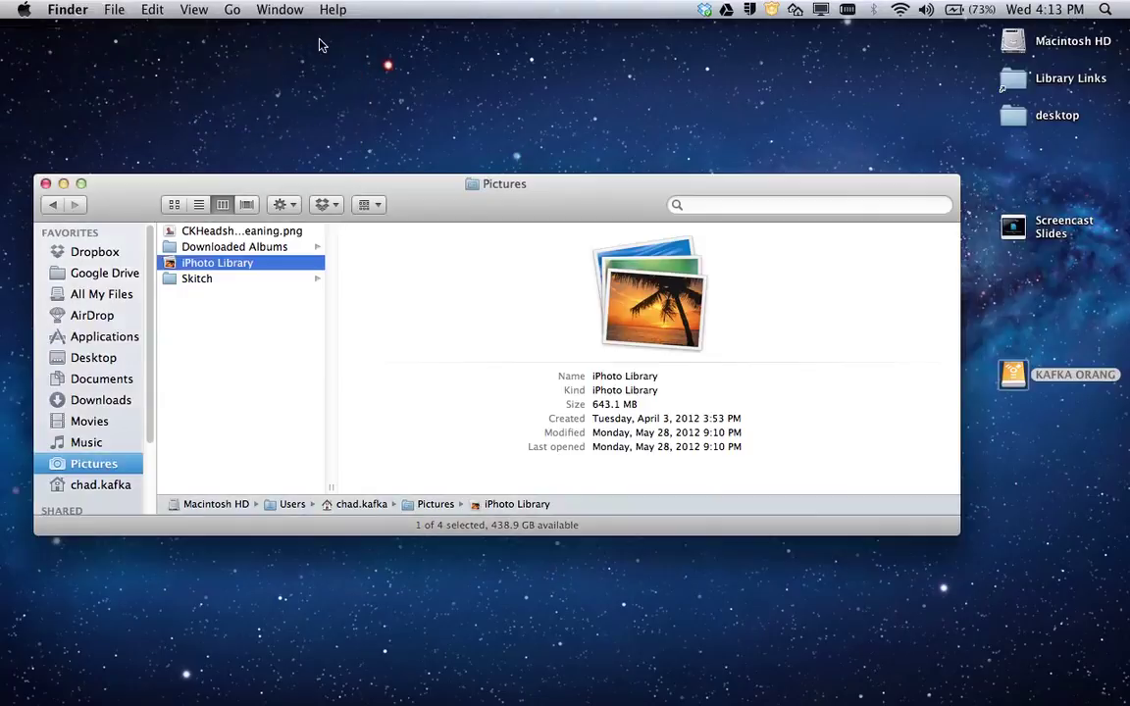
left_click_drag(443, 201, 436, 196)
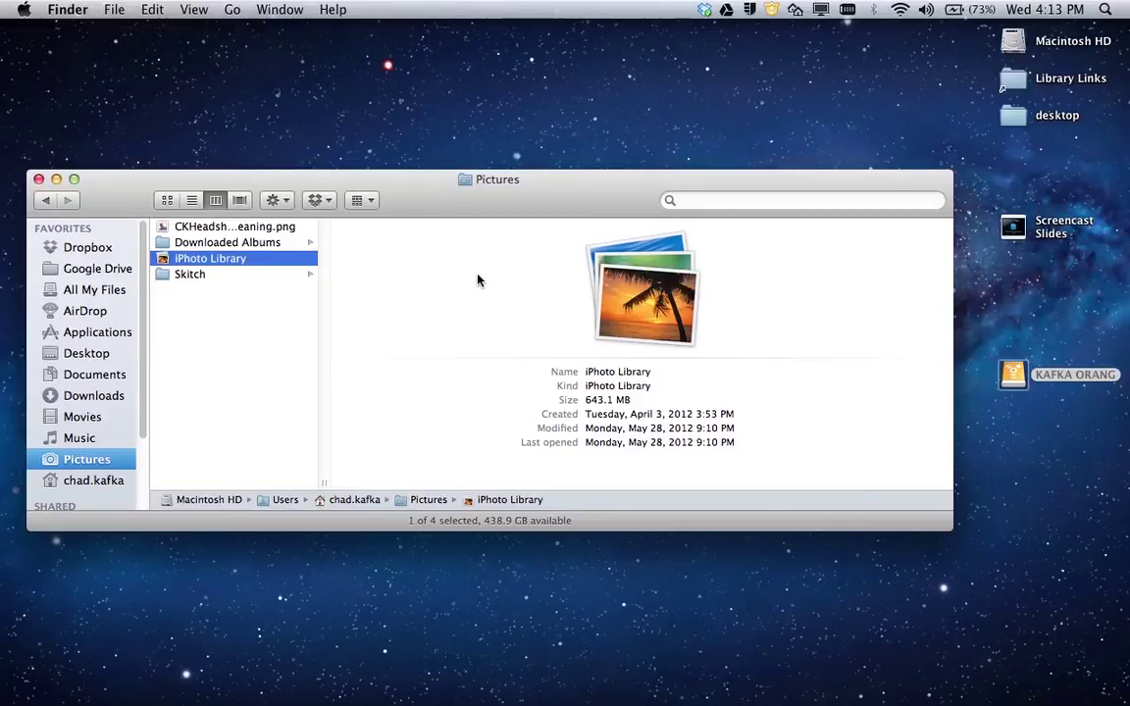